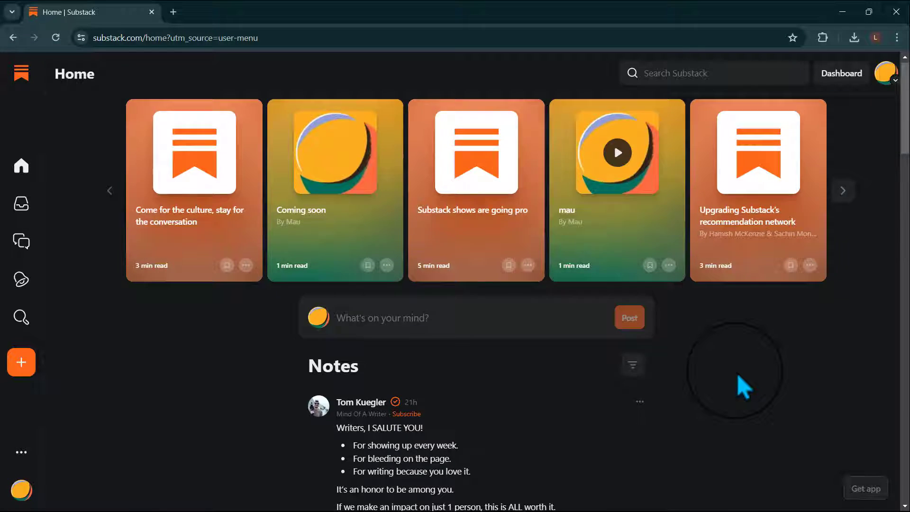
Scroll down through the reader Home feed
scroll(744, 386, "down", 3)
scroll(742, 386, "down", 6)
scroll(742, 386, "down", 8)
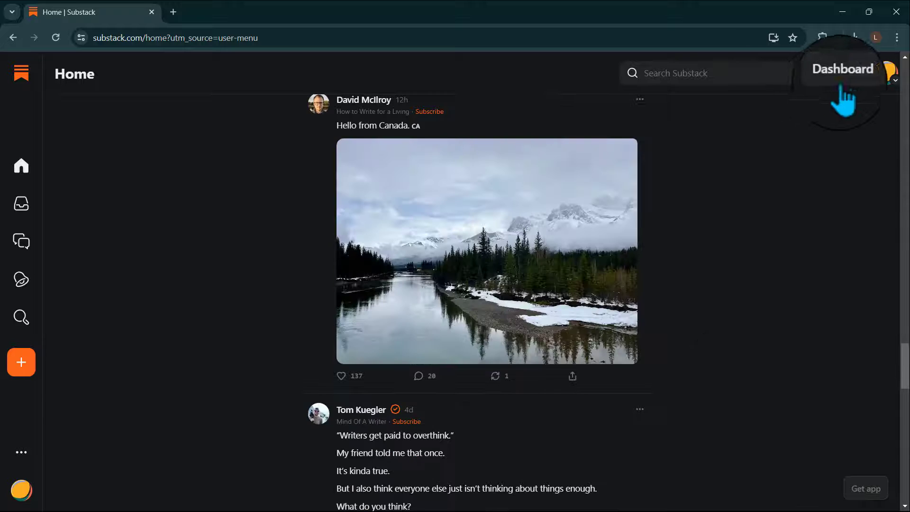
From the publication dashboard's Podcast tab, start the new podcast setup
left_click(845, 84)
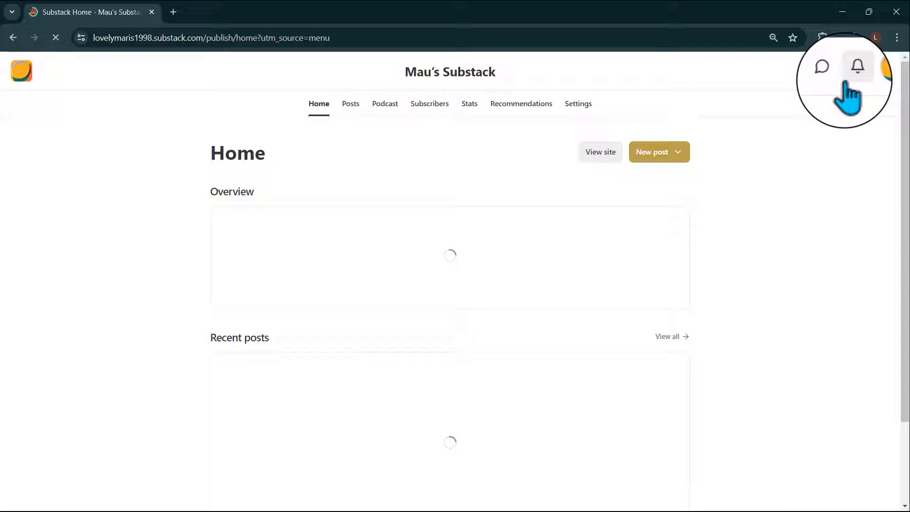
left_click(382, 104)
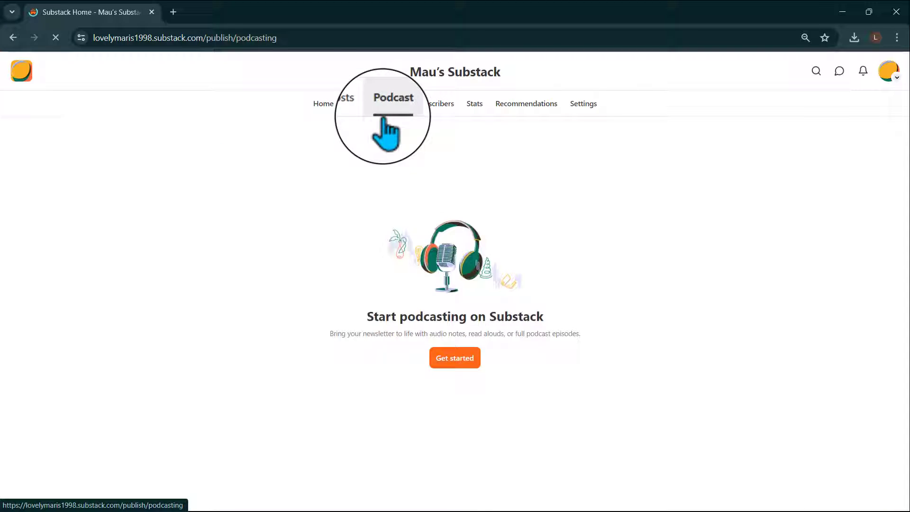
left_click(453, 356)
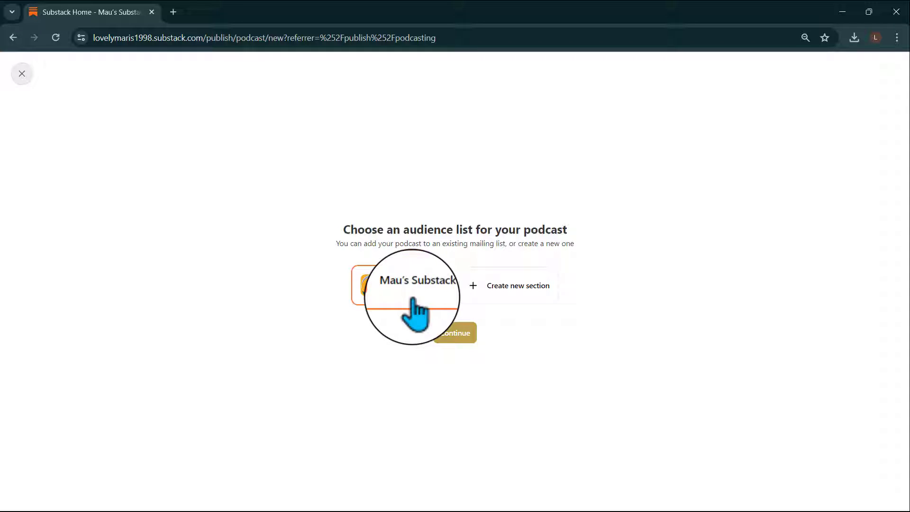
Pick 'Create new section' as the podcast's audience list
left_click(517, 302)
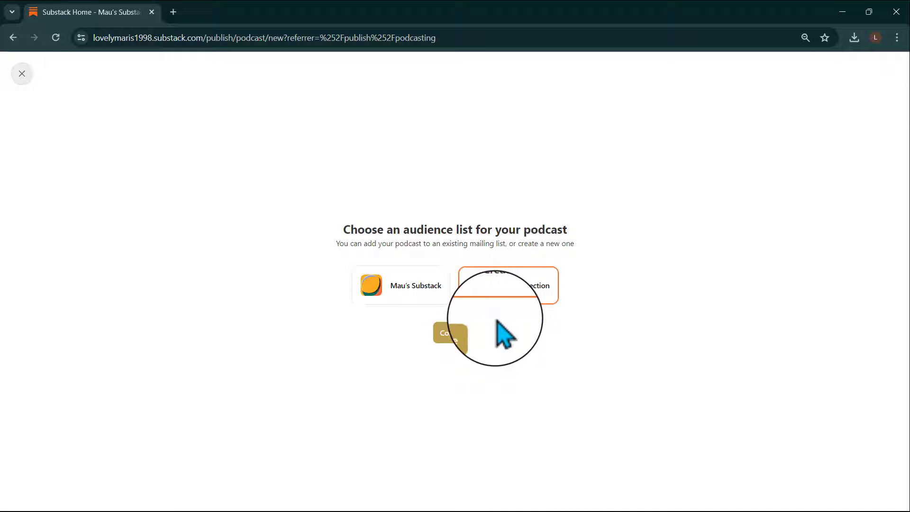
In the new section's settings, leave 'Add new subscribers by default' and 'Copy your email list' on
left_click(456, 332)
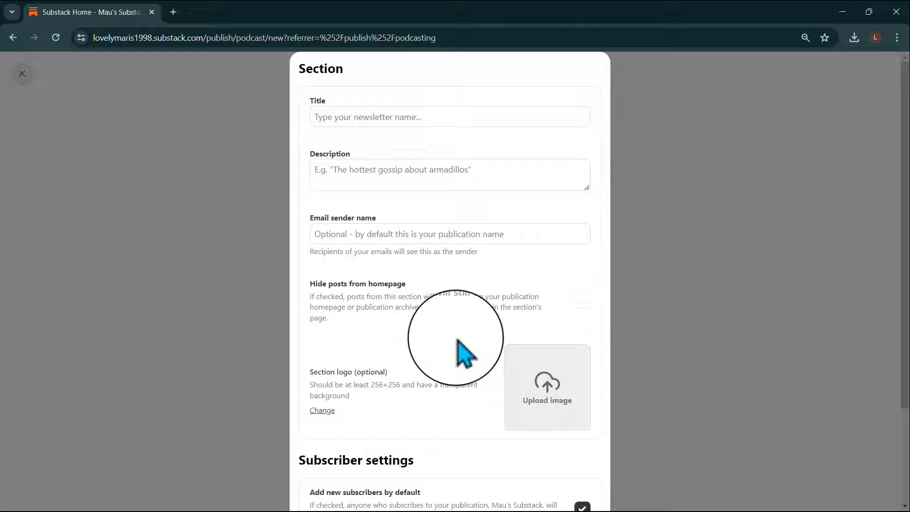
scroll(455, 345, "down", 2)
scroll(458, 342, "up", 2)
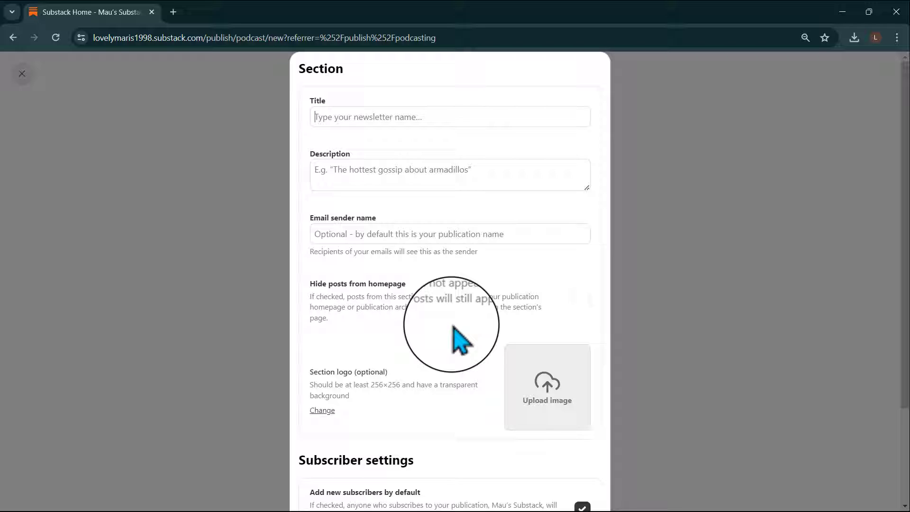
scroll(580, 284, "down", 3)
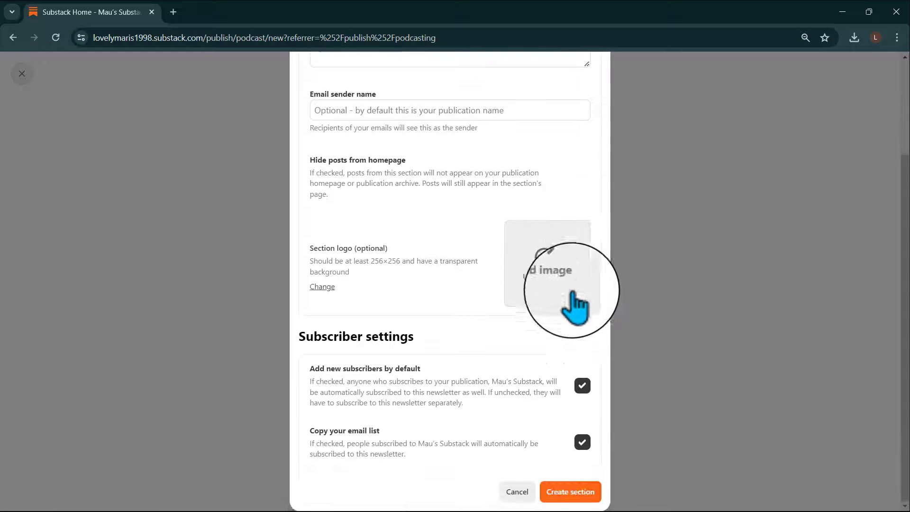
left_click(438, 382)
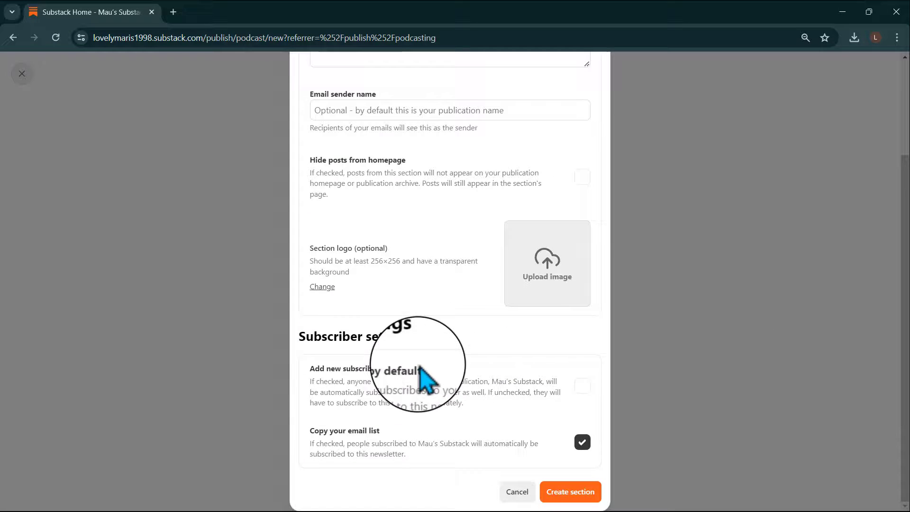
triple_click(403, 368)
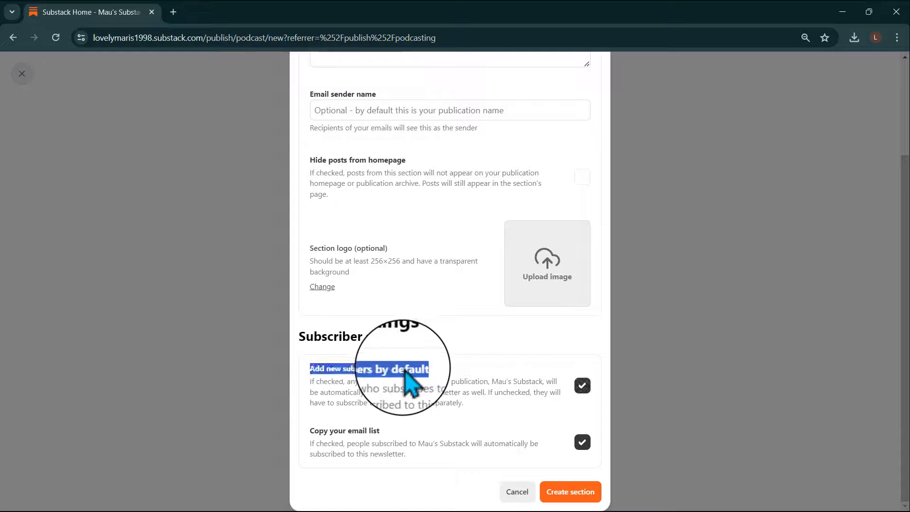
left_click(583, 385)
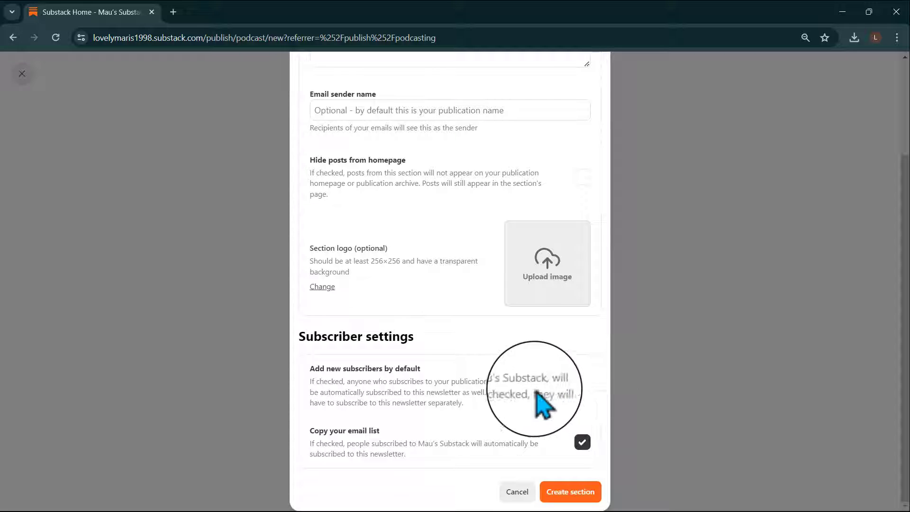
left_click(565, 404)
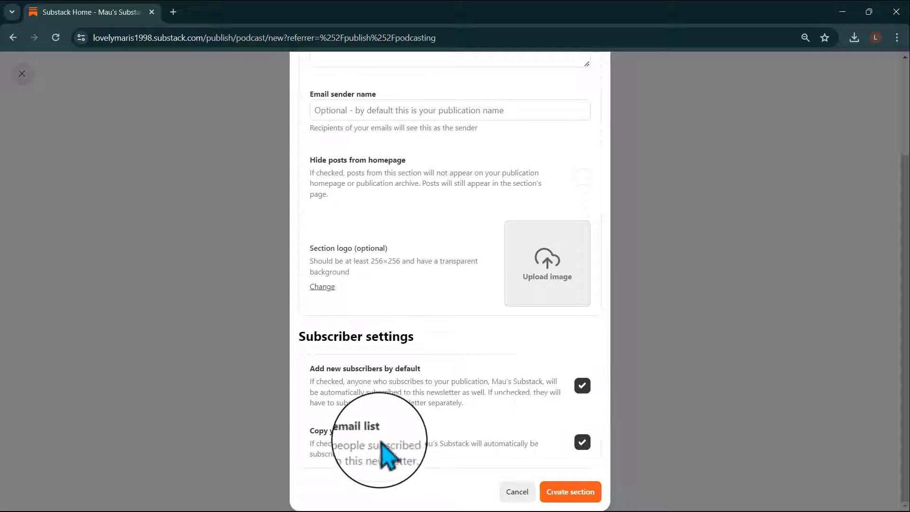
triple_click(370, 431)
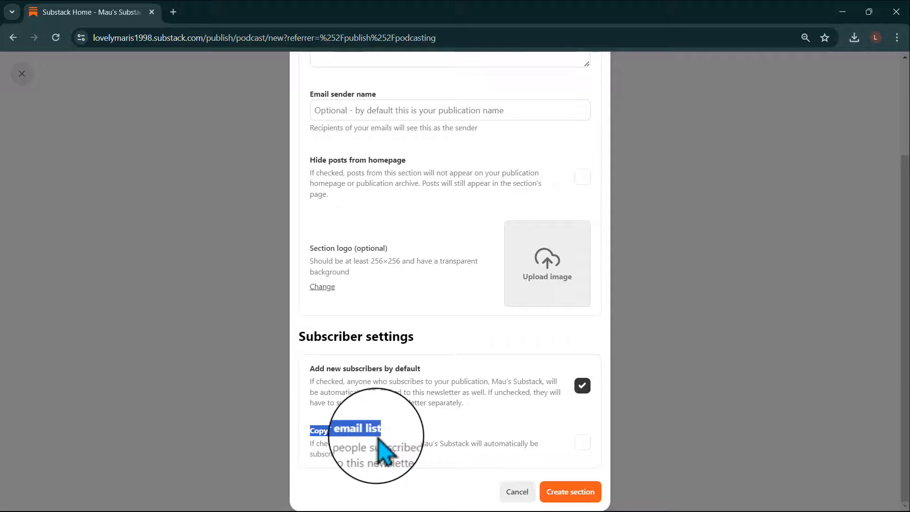
left_click(582, 442)
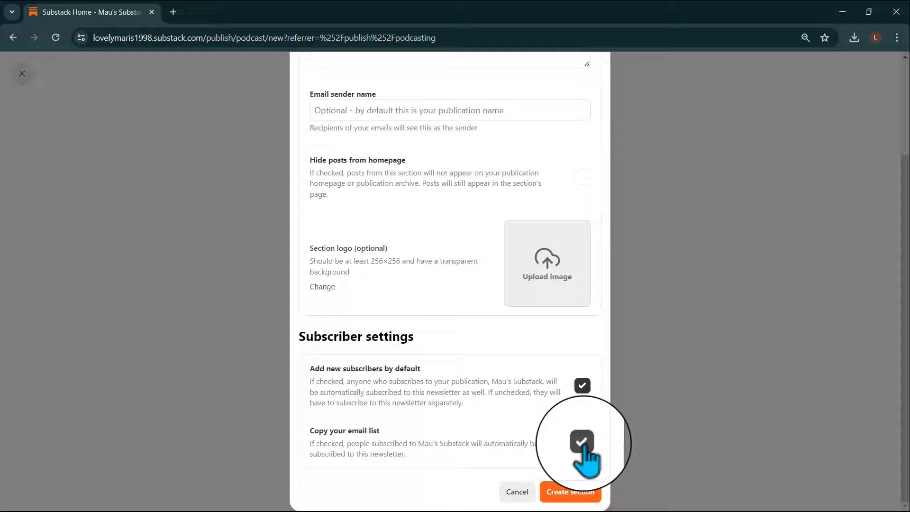
Create the section and choose 'Start a new podcast' instead of importing one
left_click(571, 493)
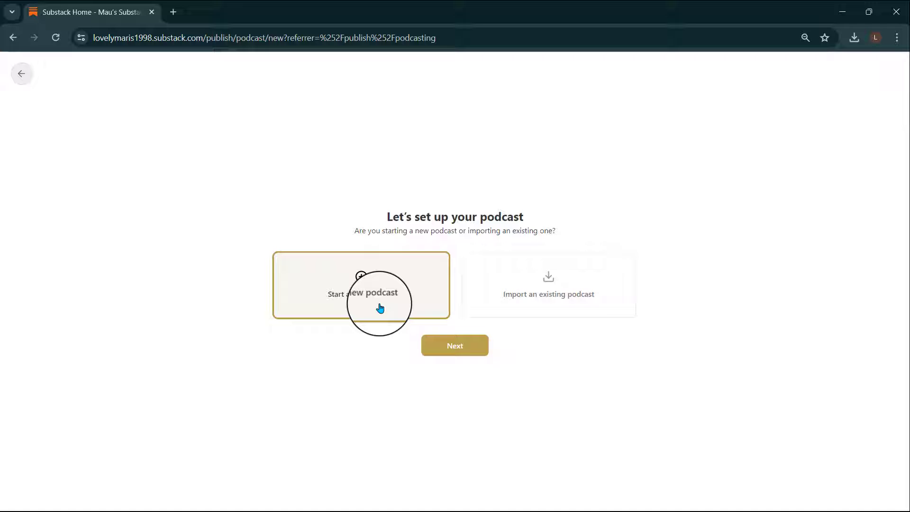
left_click(562, 303)
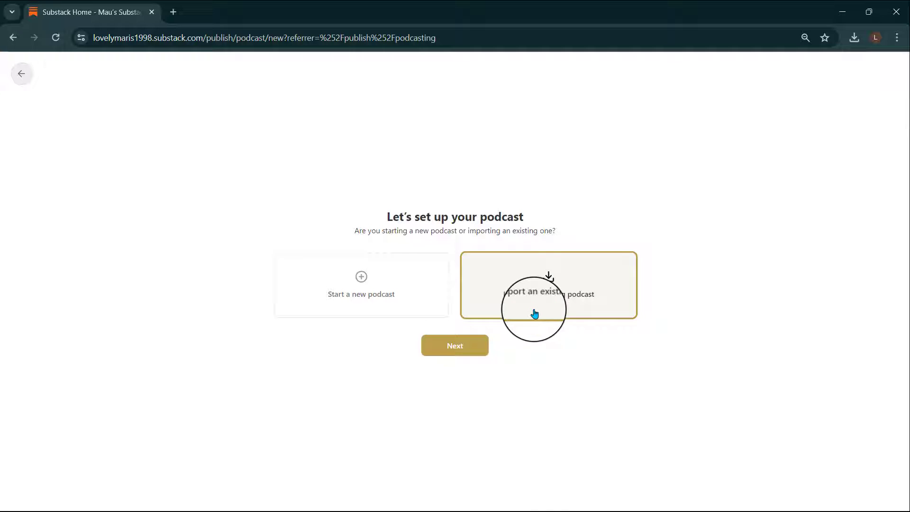
left_click(358, 307)
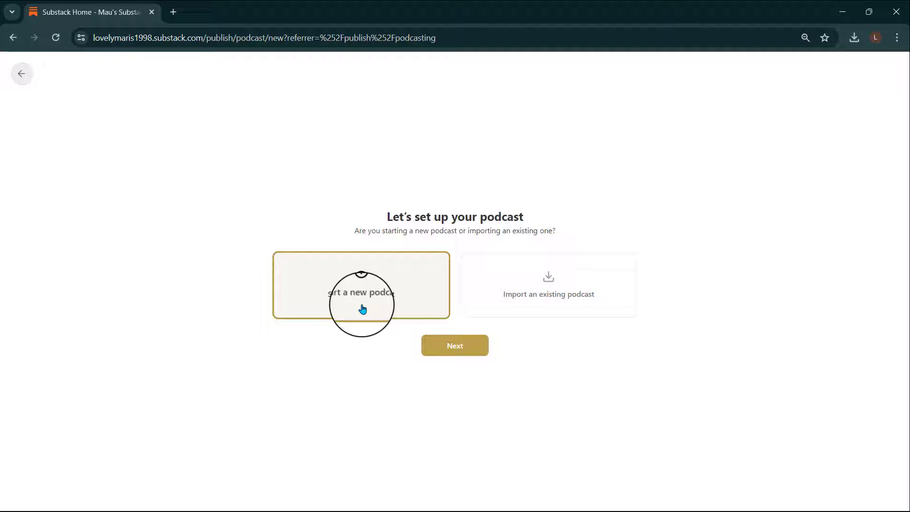
left_click(462, 356)
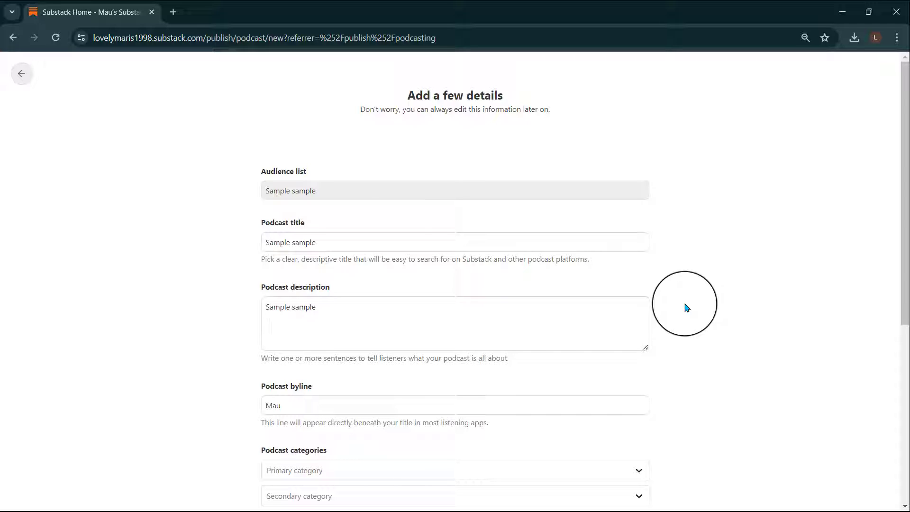
Enter 'Dating an AI' and paste the prepared podcast description
type("Dat")
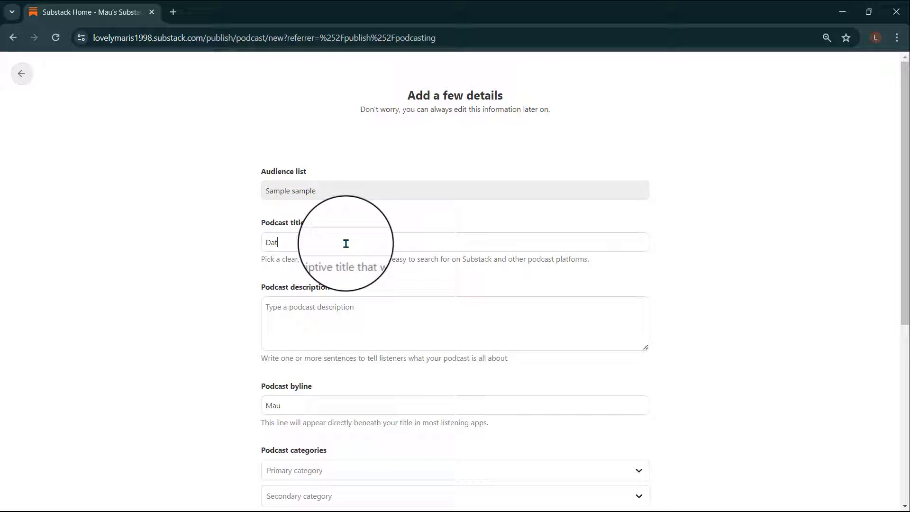
type("ing an AI")
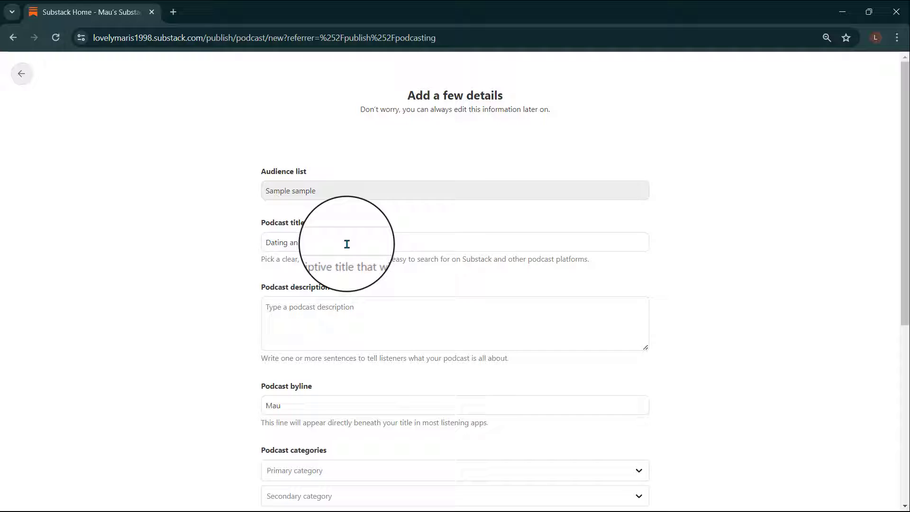
left_click(300, 305)
type("We test the AI's proficiency in meditation and life advice, and even consider dating an AI.")
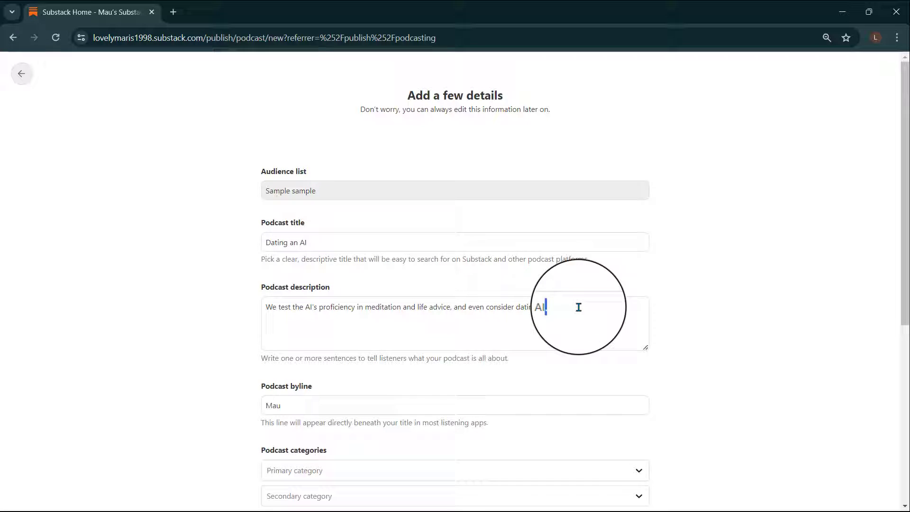
key("ctrl+a")
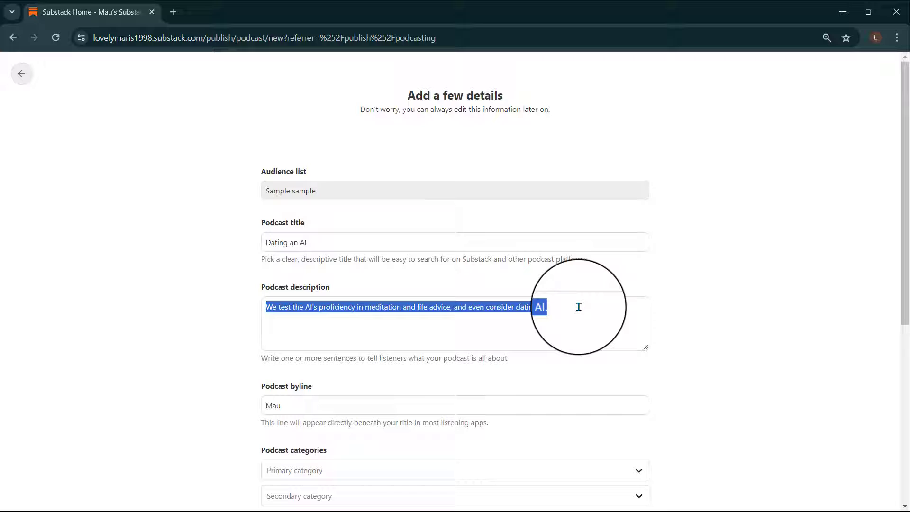
left_click(851, 284)
Leave the Primary and Secondary podcast categories unset
scroll(852, 285, "down", 5)
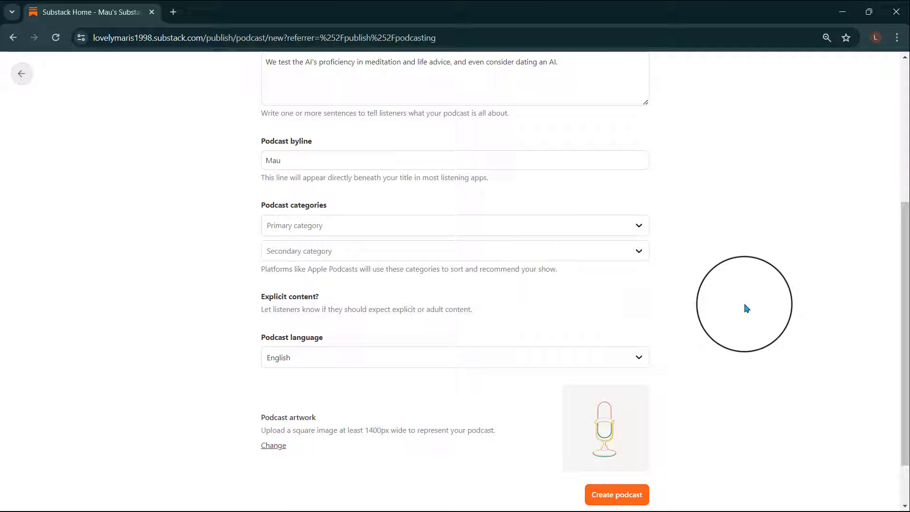
left_click(555, 229)
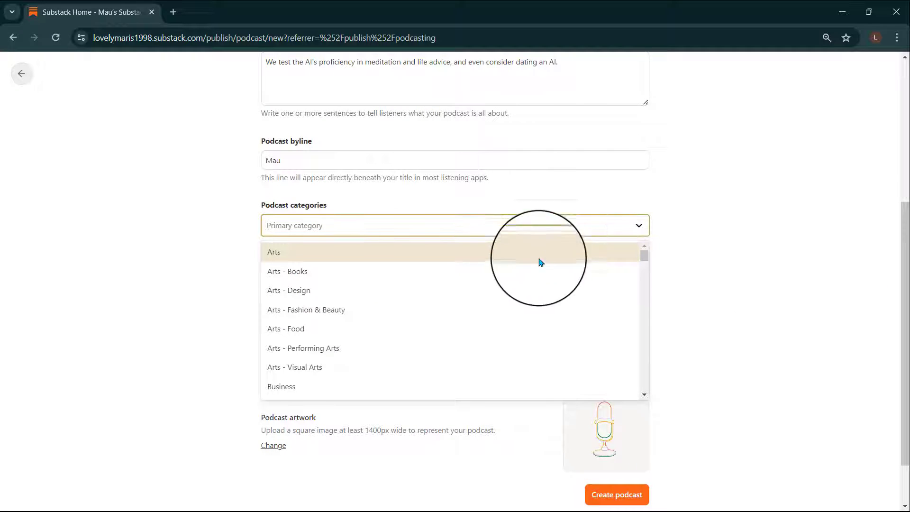
scroll(530, 324, "down", 2)
scroll(530, 324, "down", 3)
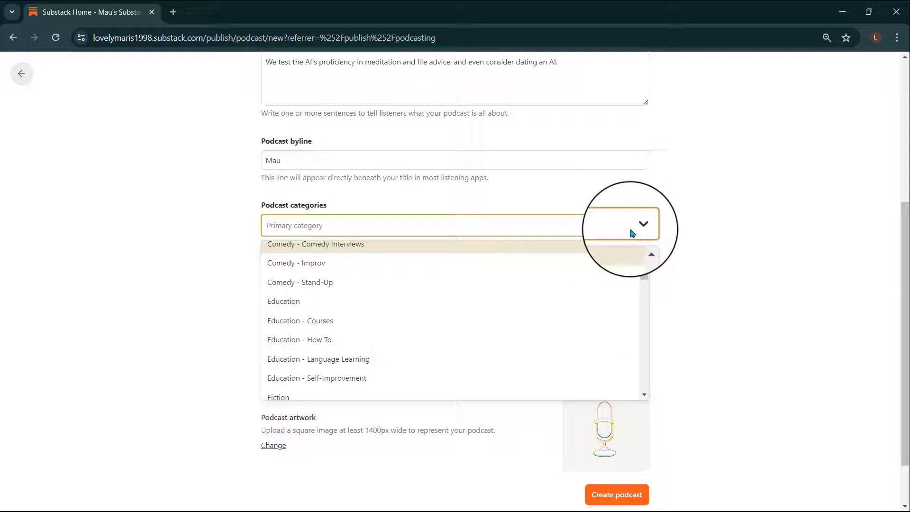
left_click(640, 225)
left_click(601, 255)
scroll(584, 367, "down", 10)
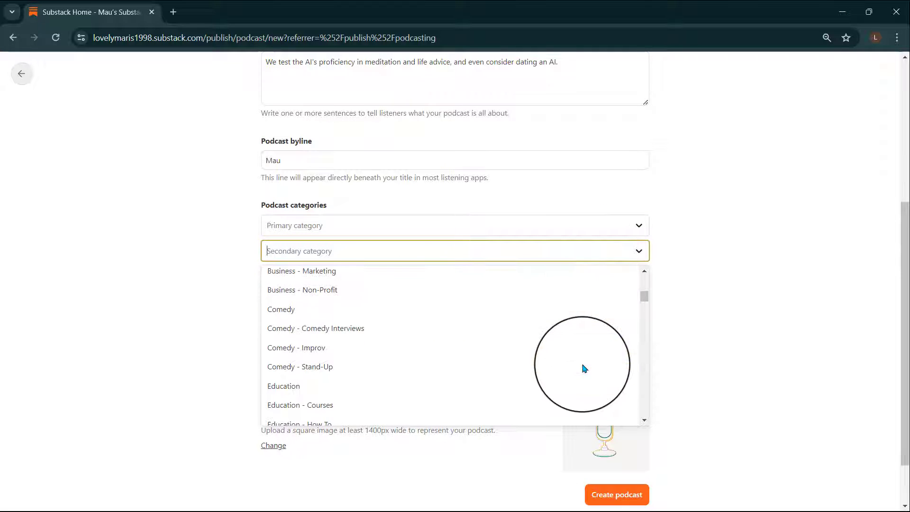
left_click(684, 328)
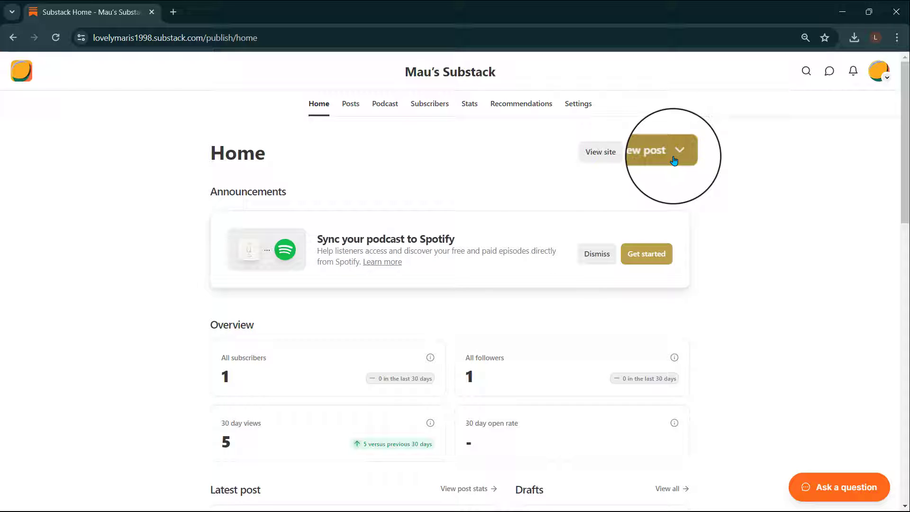
Open the dashboard's New post menu to start an audio episode
left_click(674, 161)
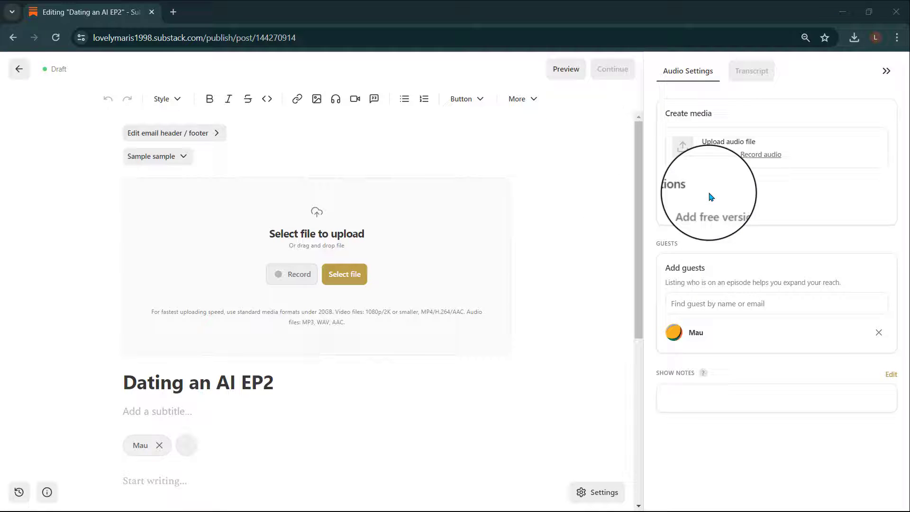
Upload the episode's audio file and search for a guest in Add guests
left_click(713, 155)
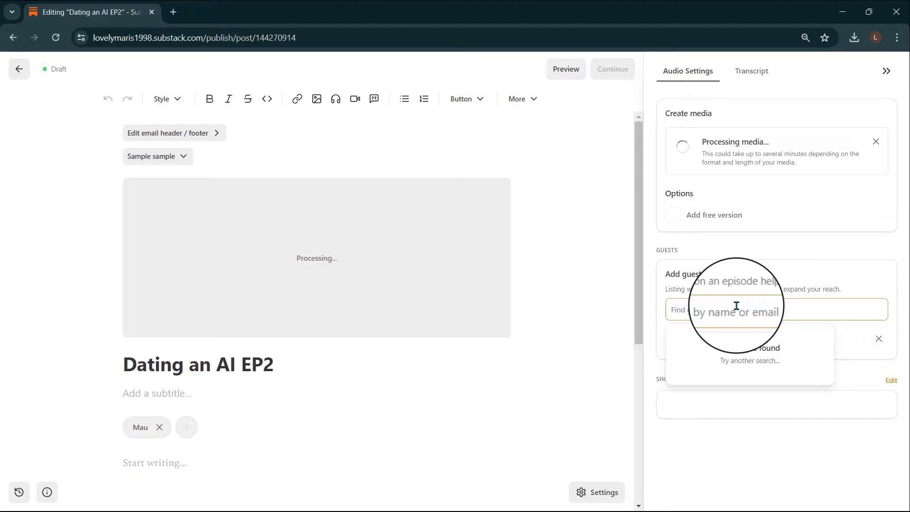
type("R")
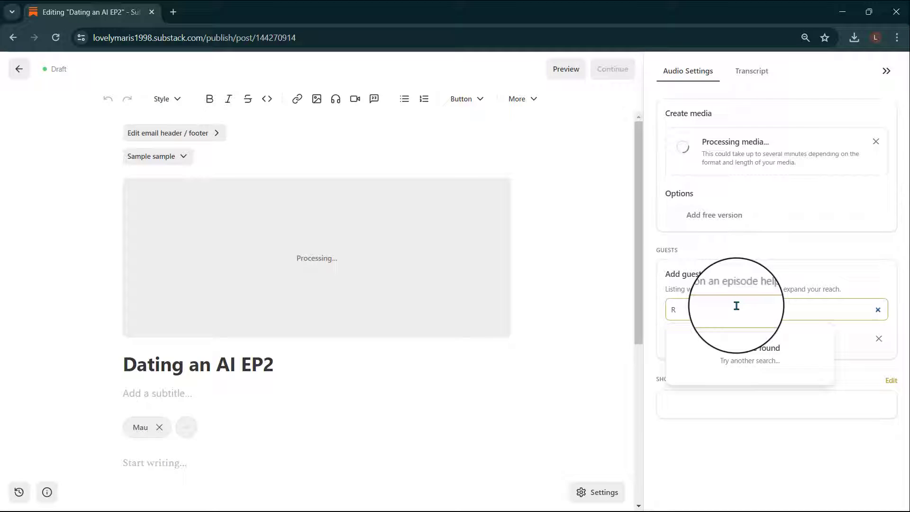
type("i")
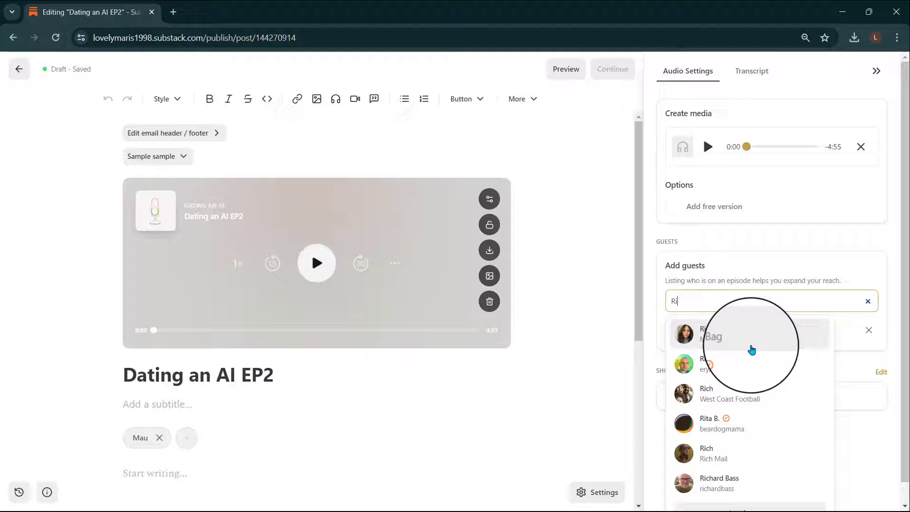
scroll(753, 352, "down", 1)
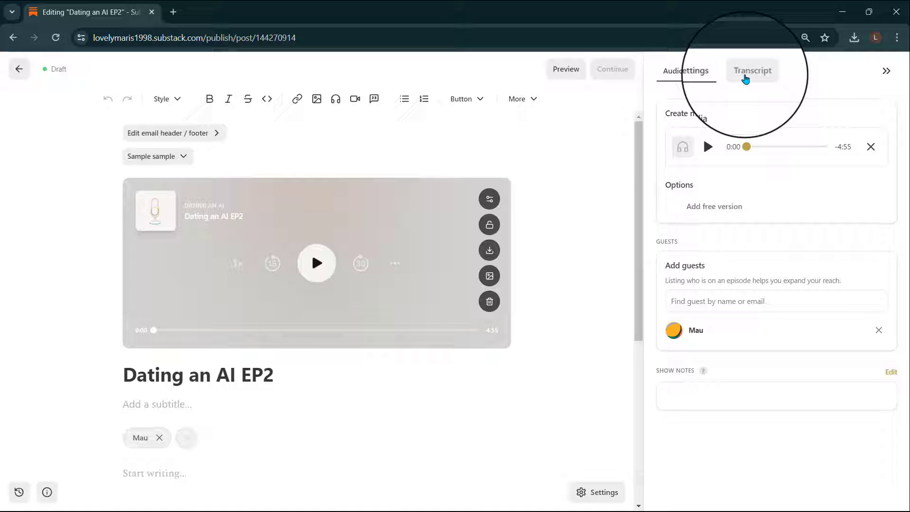
Review the episode's transcript and its extra actions menu
left_click(746, 76)
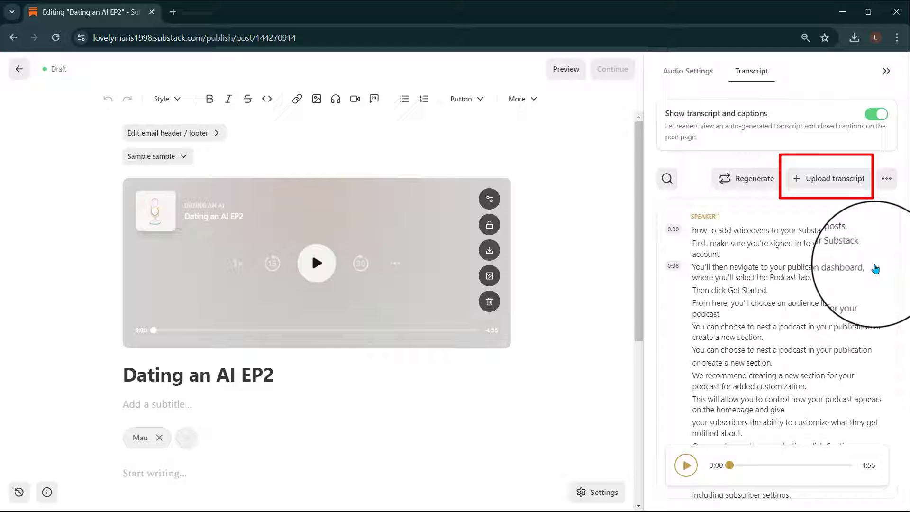
left_click(886, 178)
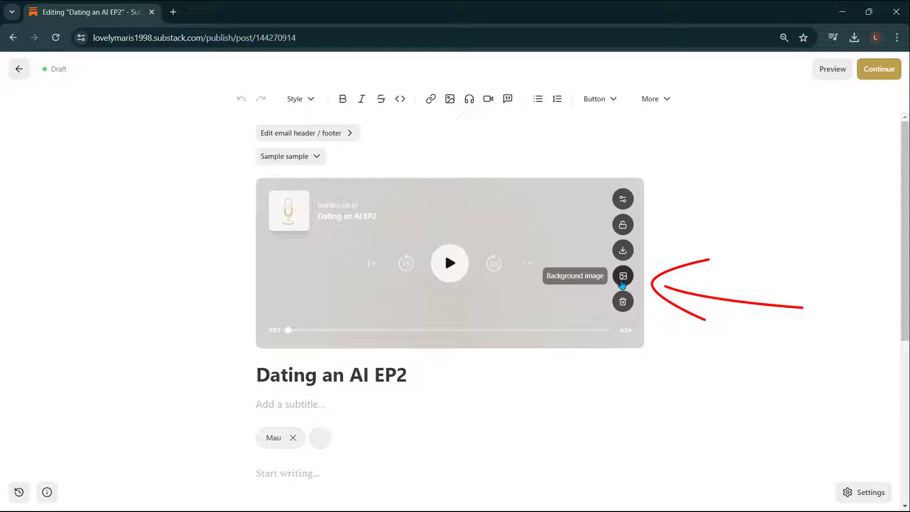
Use the Green And Black Modern Podcast Cover as the audio player's background image
left_click(622, 281)
left_click(571, 317)
left_click(291, 192)
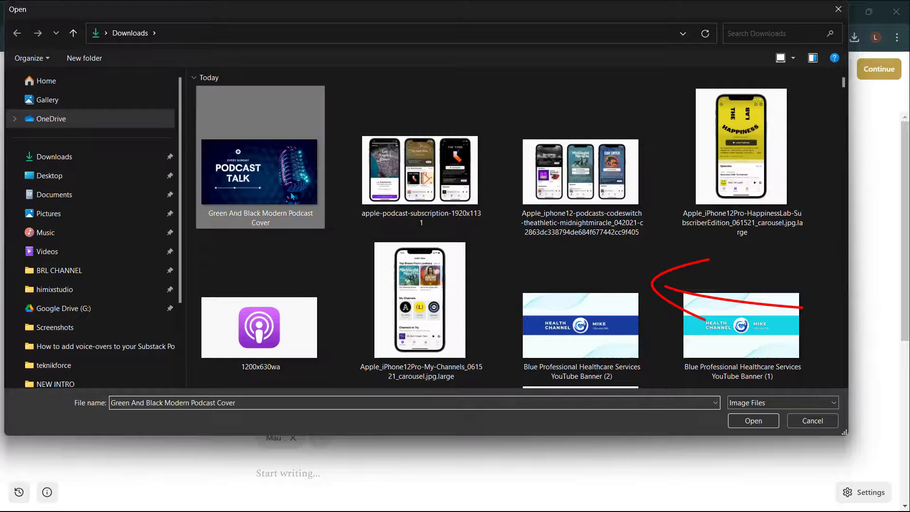
double_click(291, 192)
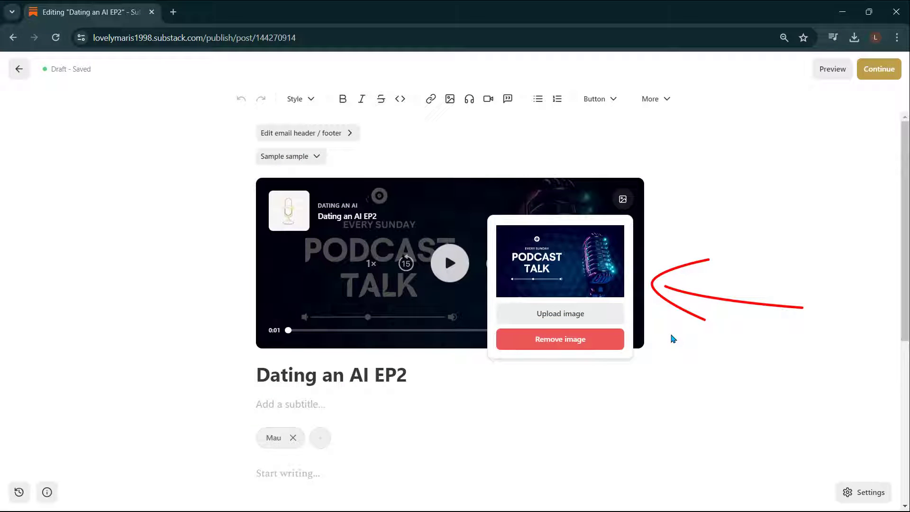
left_click(717, 332)
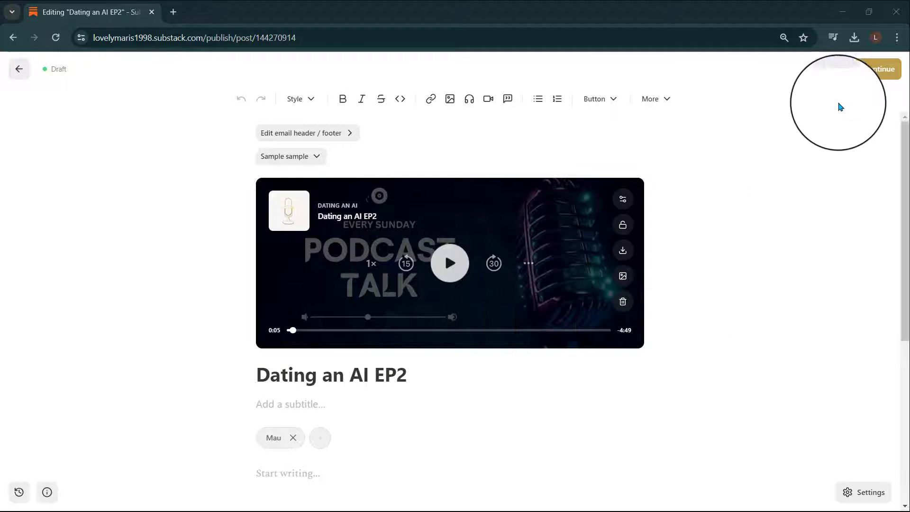
left_click(873, 76)
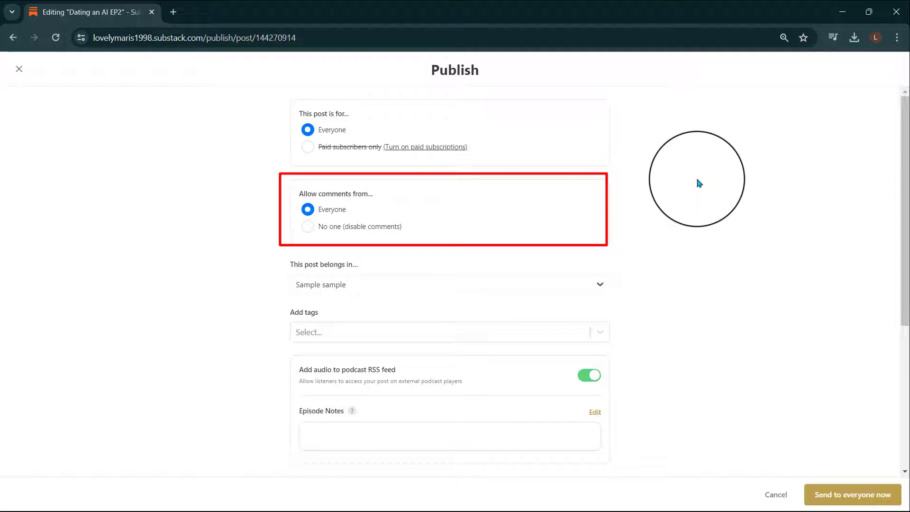
Send the Dating an AI EP2 episode to everyone now by email and the Substack app
scroll(699, 183, "down", 5)
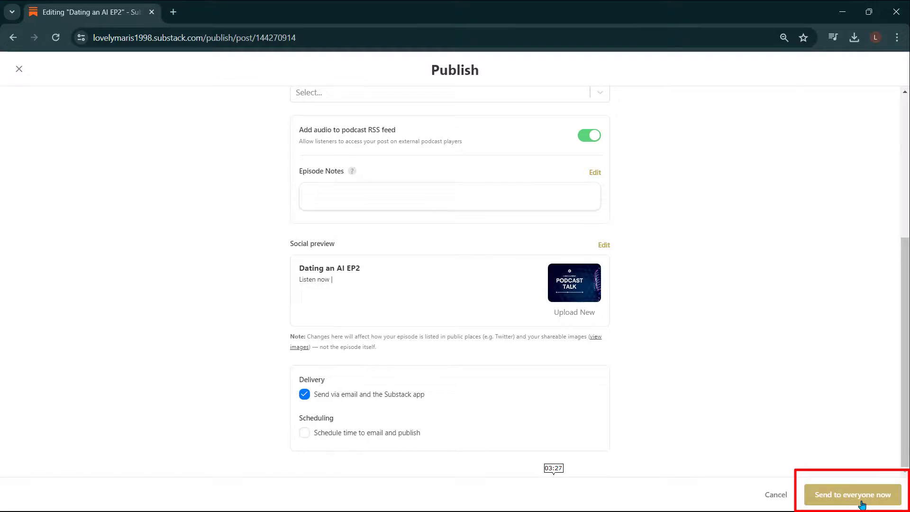
left_click(861, 497)
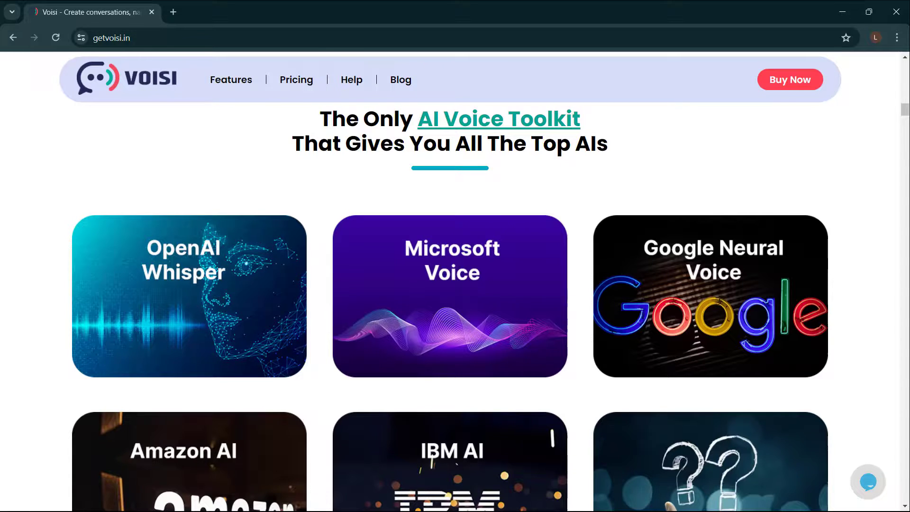
scroll(455, 285, "down", 2)
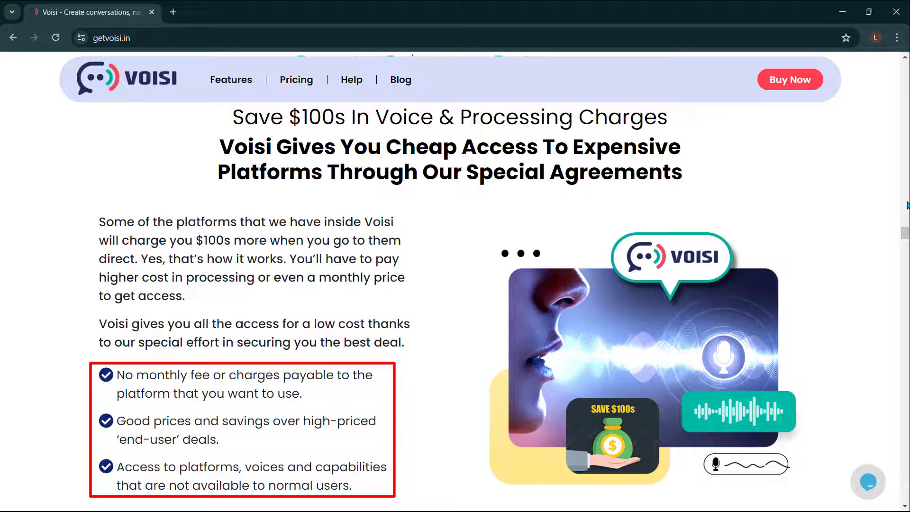
scroll(907, 205, "down", 10)
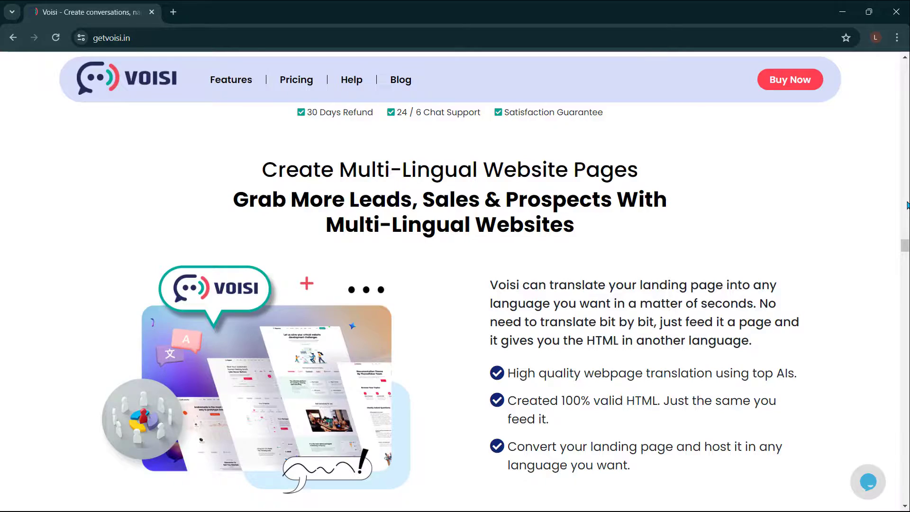
scroll(907, 205, "down", 5)
scroll(907, 205, "down", 3)
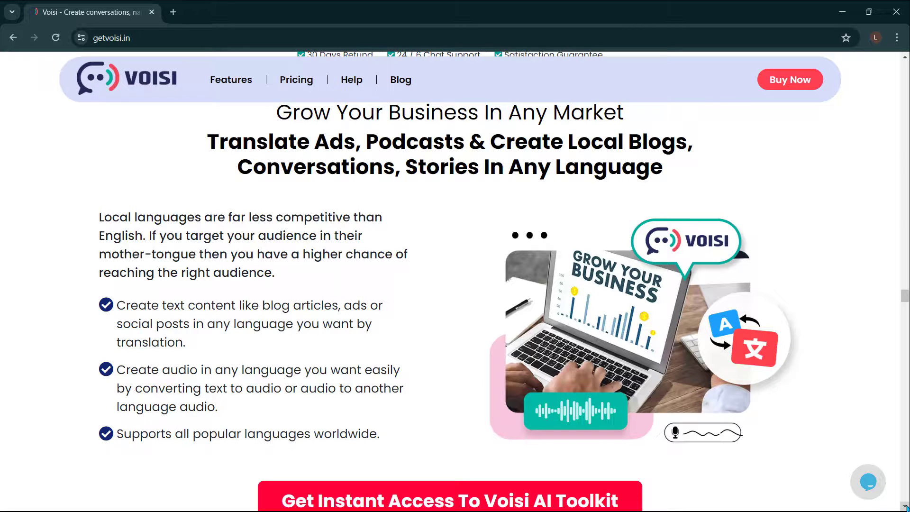
scroll(906, 507, "down", 5)
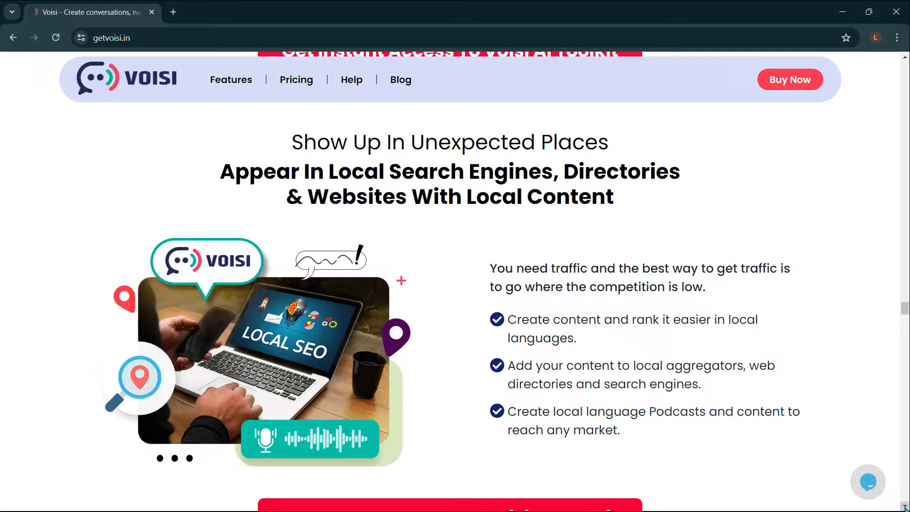
scroll(905, 508, "down", 2)
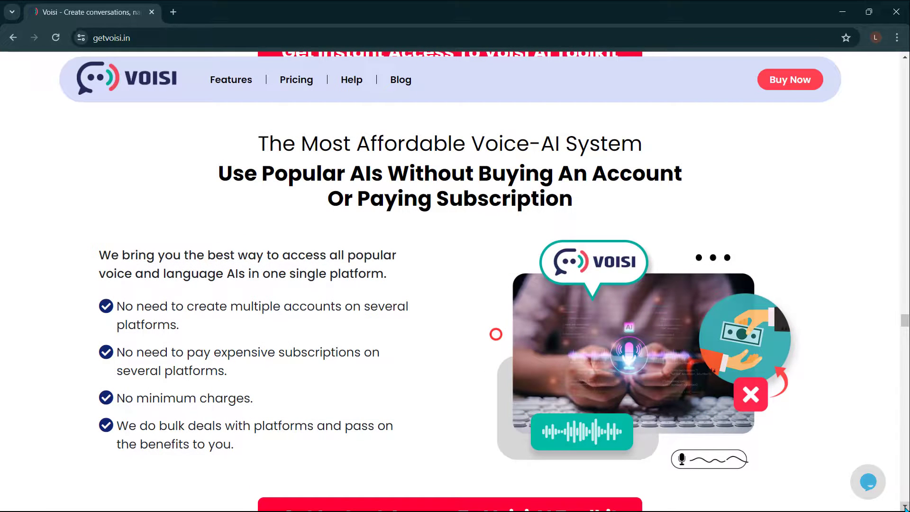
scroll(905, 507, "down", 8)
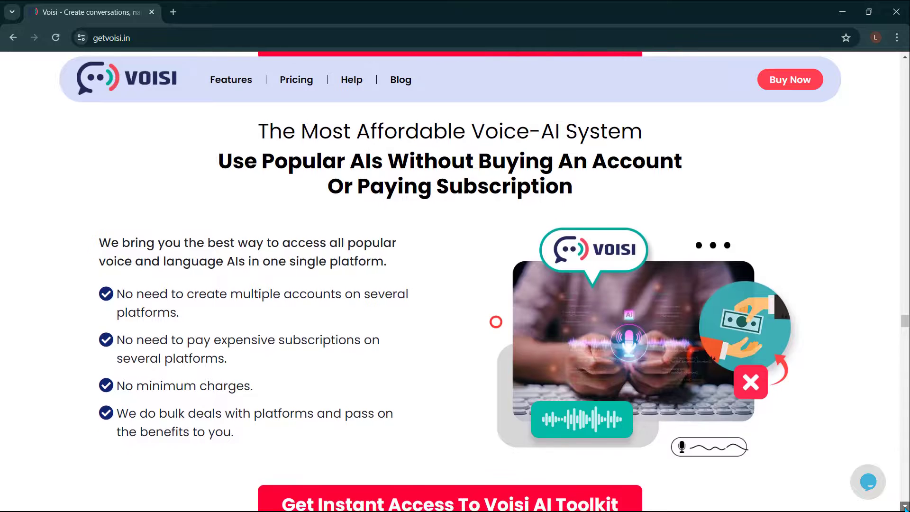
scroll(905, 507, "down", 1)
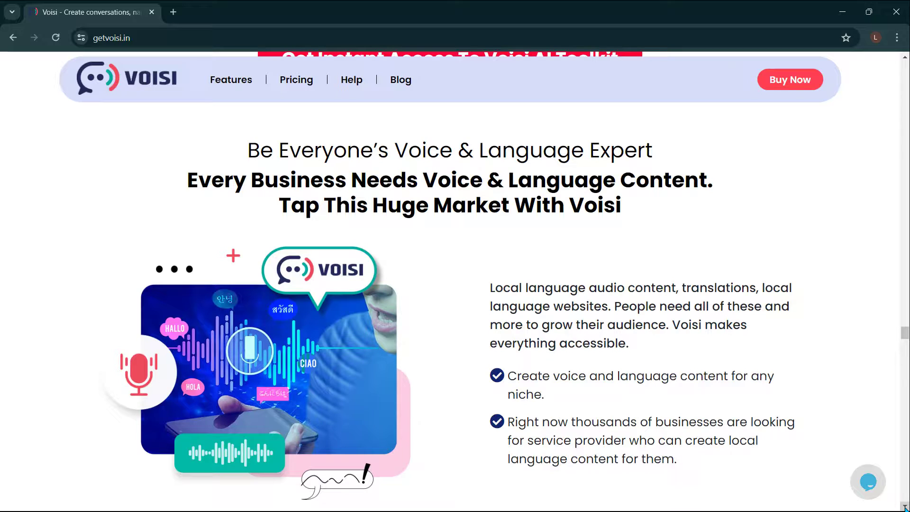
scroll(905, 507, "down", 10)
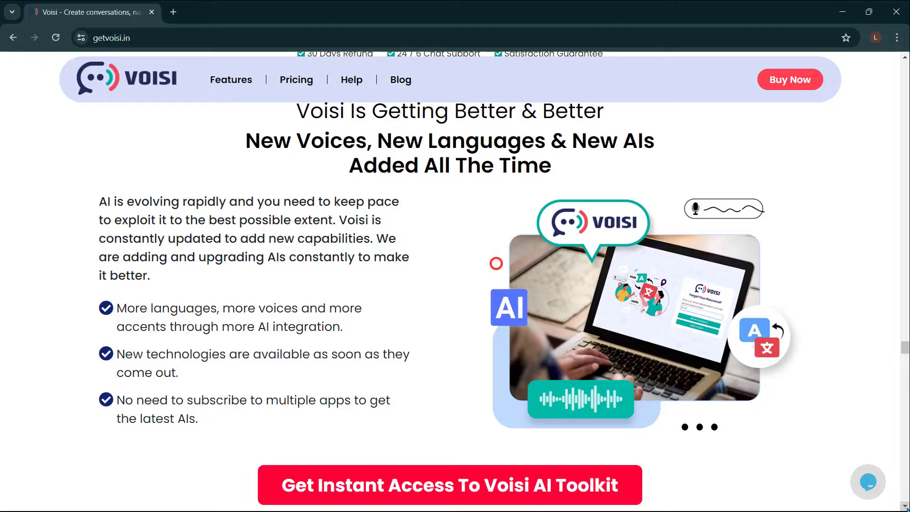
scroll(905, 507, "down", 10)
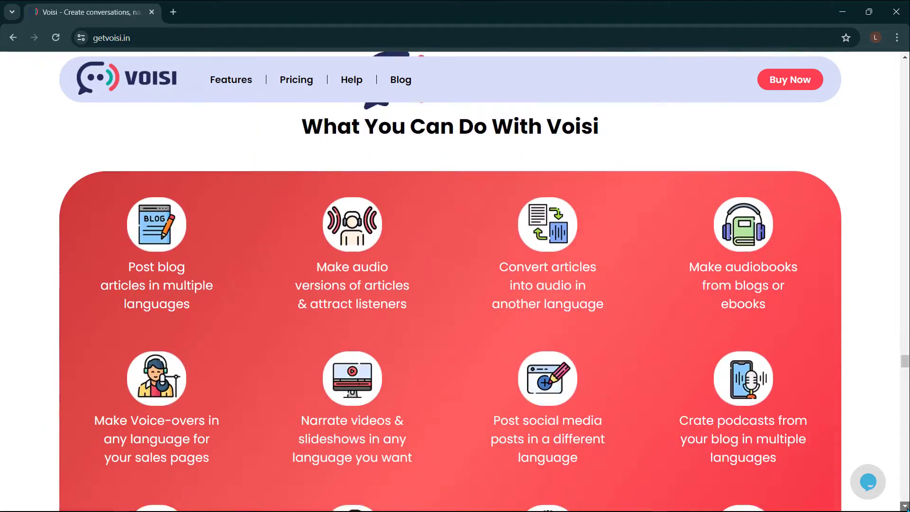